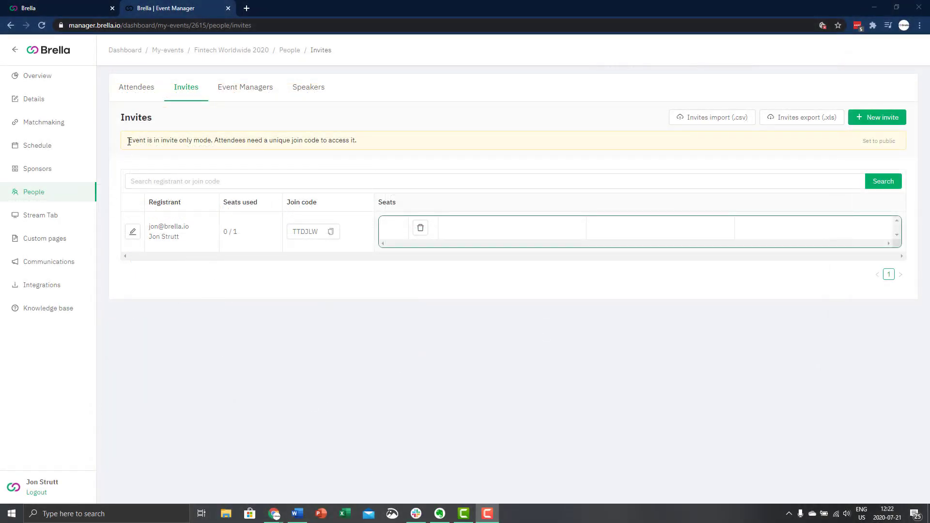
Note the invite-only notice and copy the existing invite's join code
{"action": "left_click_drag", "start_coordinate": [127, 140], "coordinate": [359, 141]}
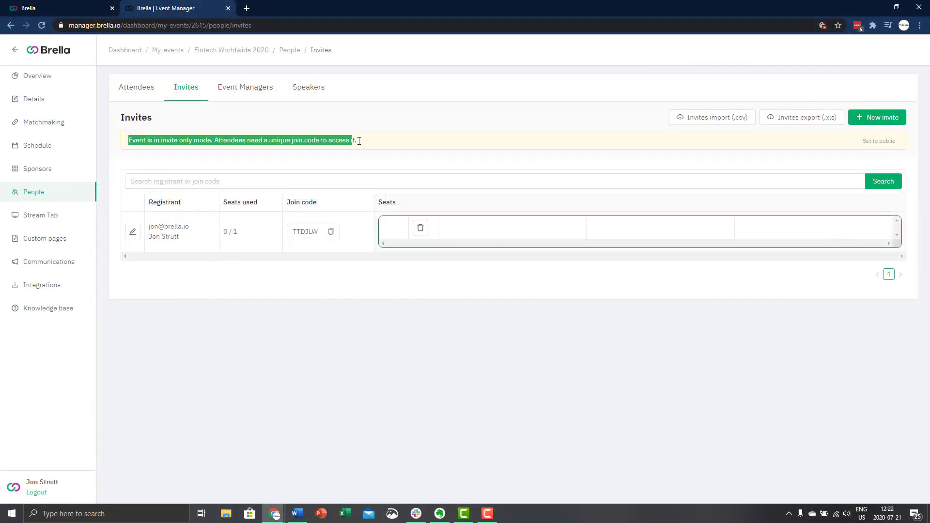
{"action": "left_click", "coordinate": [384, 168]}
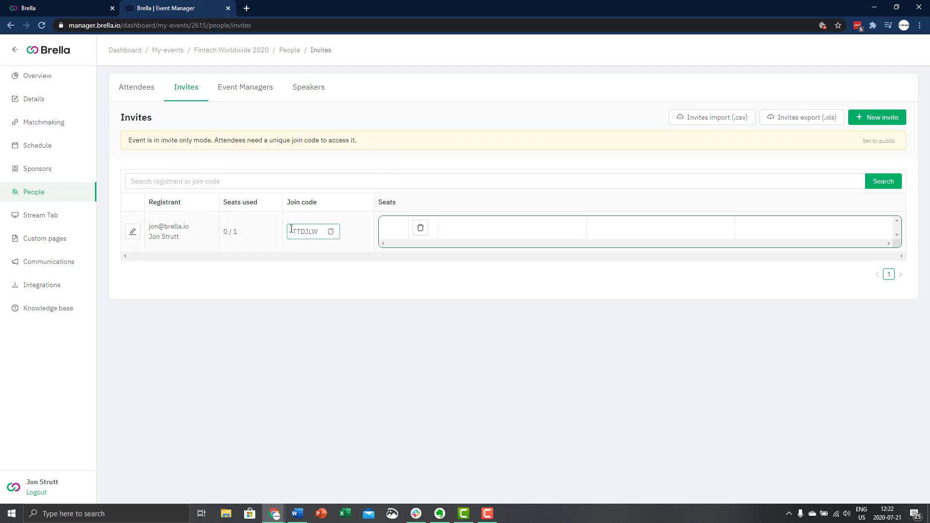
{"action": "left_click_drag", "start_coordinate": [297, 228], "coordinate": [326, 225]}
{"action": "key", "text": "ctrl+c"}
{"action": "left_click", "coordinate": [333, 286]}
On the attendee Brella site, paste the join code under Join New Event and submit it
{"action": "left_click", "coordinate": [51, 10]}
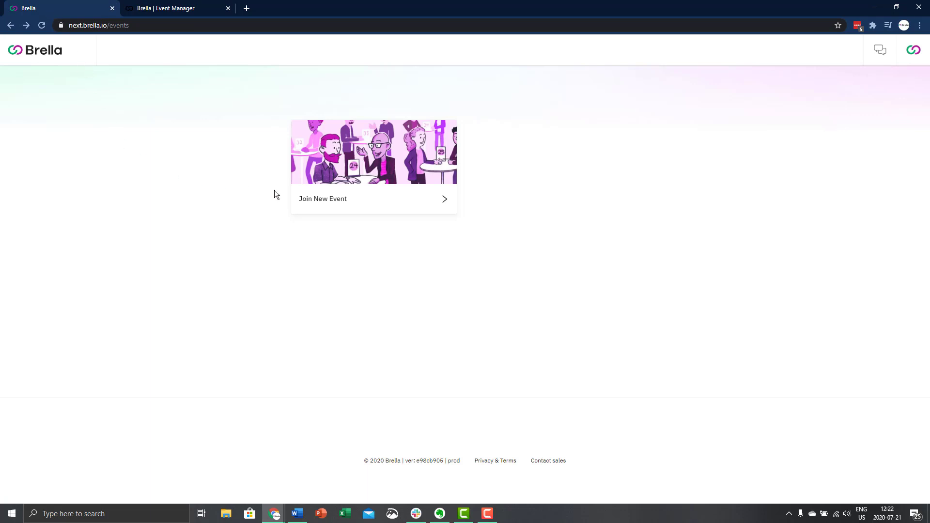
{"action": "left_click", "coordinate": [319, 205]}
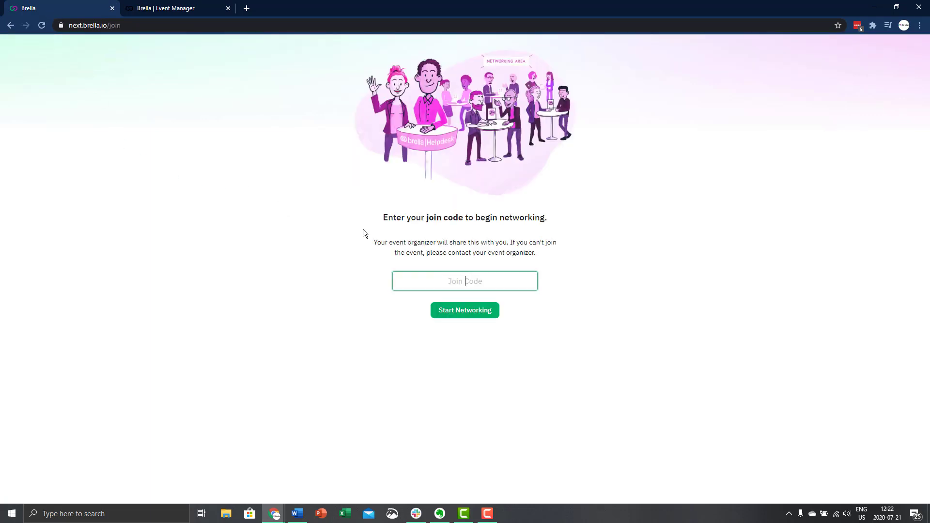
{"action": "key", "text": "ctrl+v"}
{"action": "left_click", "coordinate": [466, 318]}
{"action": "key", "text": "ctrl+v"}
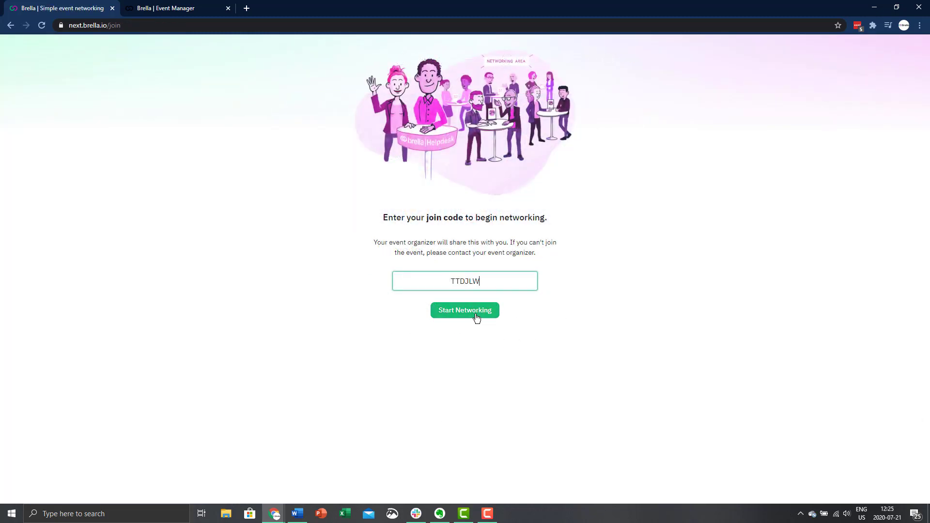
{"action": "left_click", "coordinate": [476, 317]}
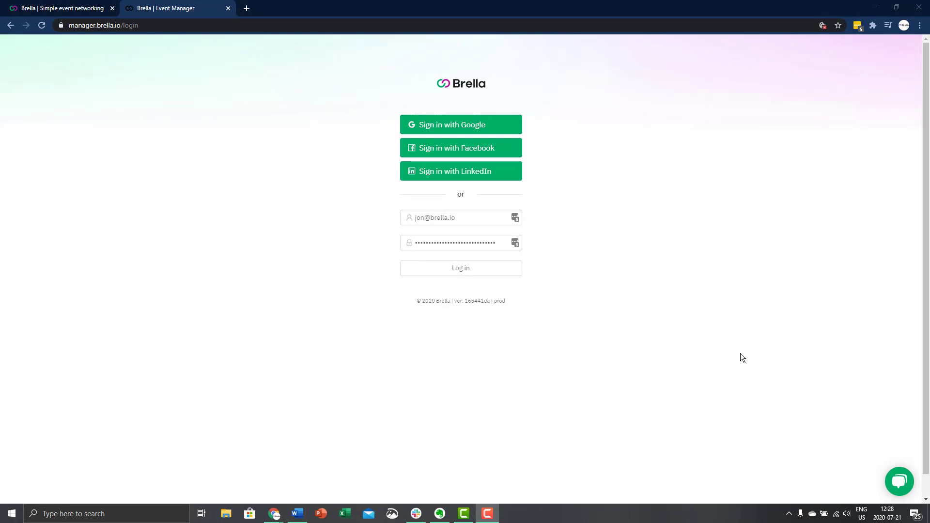
Log in, open Fintech Worldwide 2020's Details and save them with Invite only ticked
{"action": "left_click", "coordinate": [460, 270]}
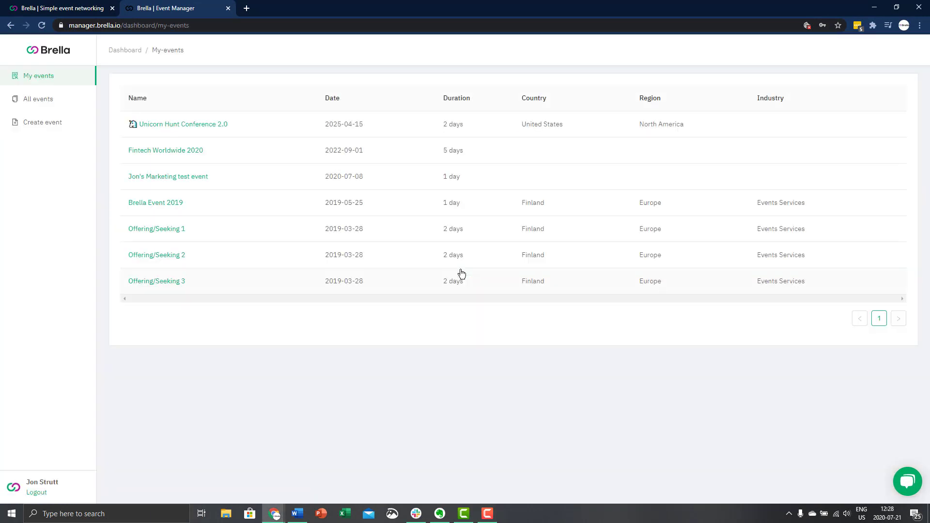
{"action": "left_click", "coordinate": [179, 151]}
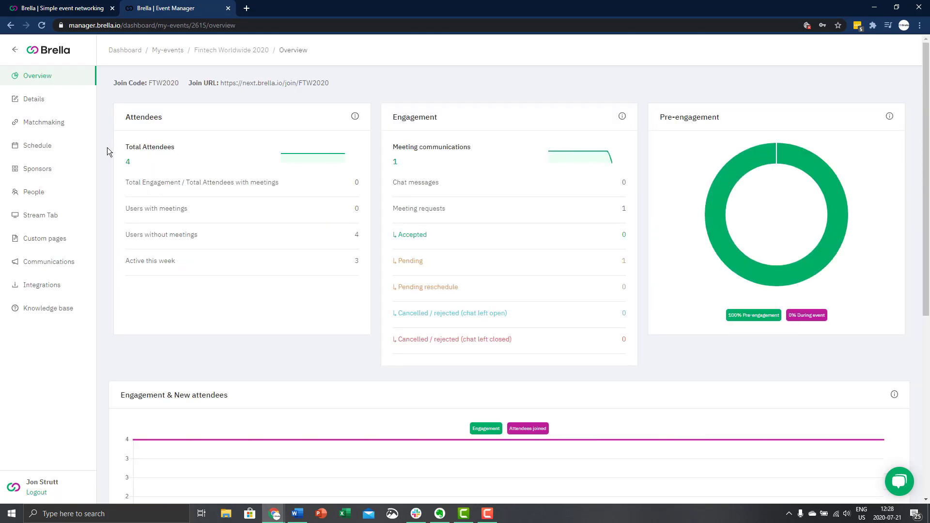
{"action": "left_click", "coordinate": [46, 107]}
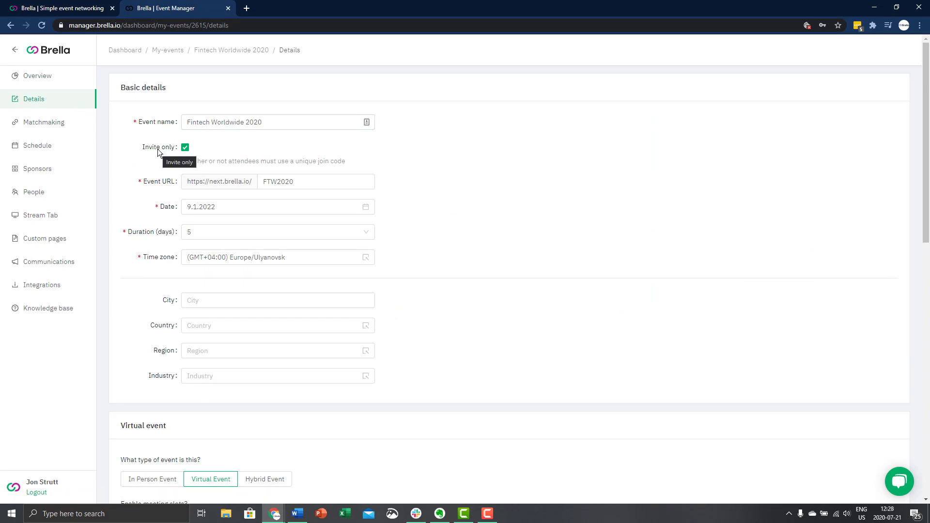
{"action": "scroll", "coordinate": [176, 189], "scroll_direction": "down", "scroll_amount": 5}
{"action": "scroll", "coordinate": [180, 191], "scroll_direction": "down", "scroll_amount": 7}
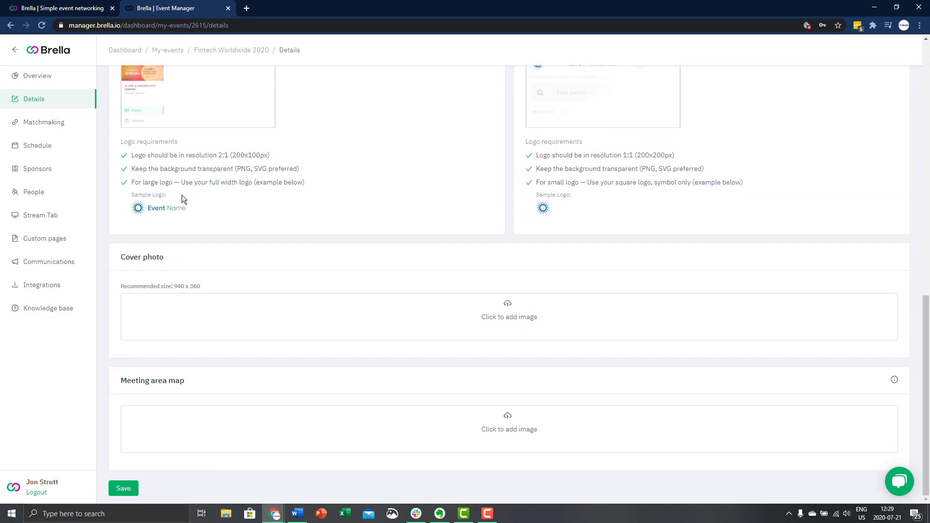
{"action": "left_click", "coordinate": [124, 488]}
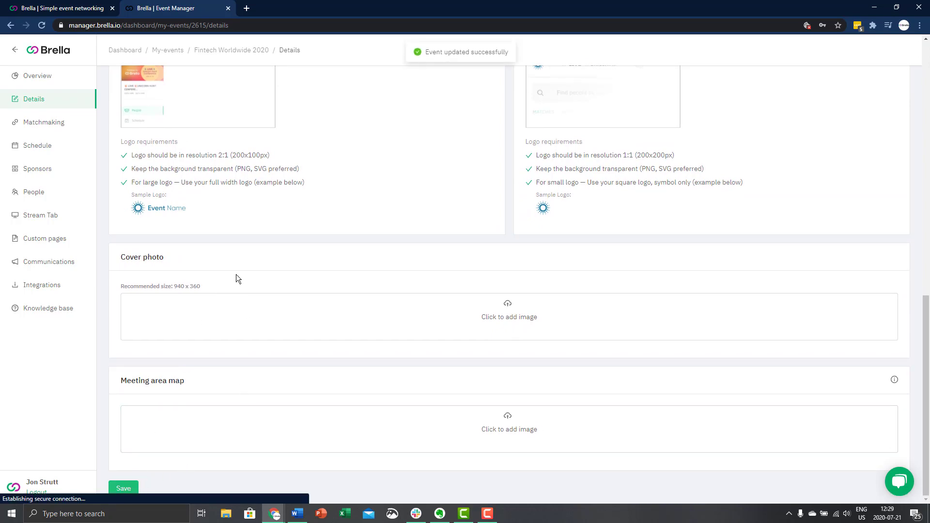
{"action": "scroll", "coordinate": [211, 233], "scroll_direction": "up", "scroll_amount": 2}
{"action": "scroll", "coordinate": [211, 233], "scroll_direction": "up", "scroll_amount": 10}
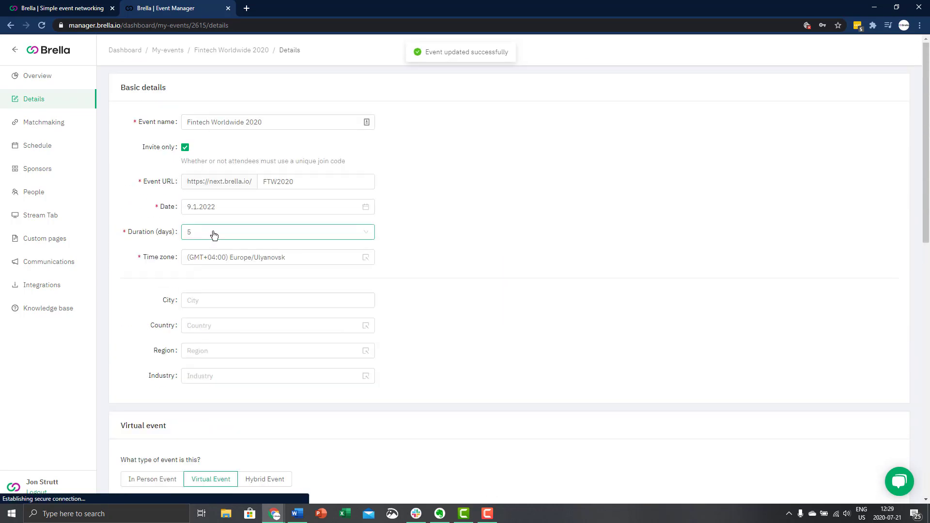
Start a new invite under People > Invites with the registrant's e-mail, first and last name, and company Brella
{"action": "left_click", "coordinate": [41, 196]}
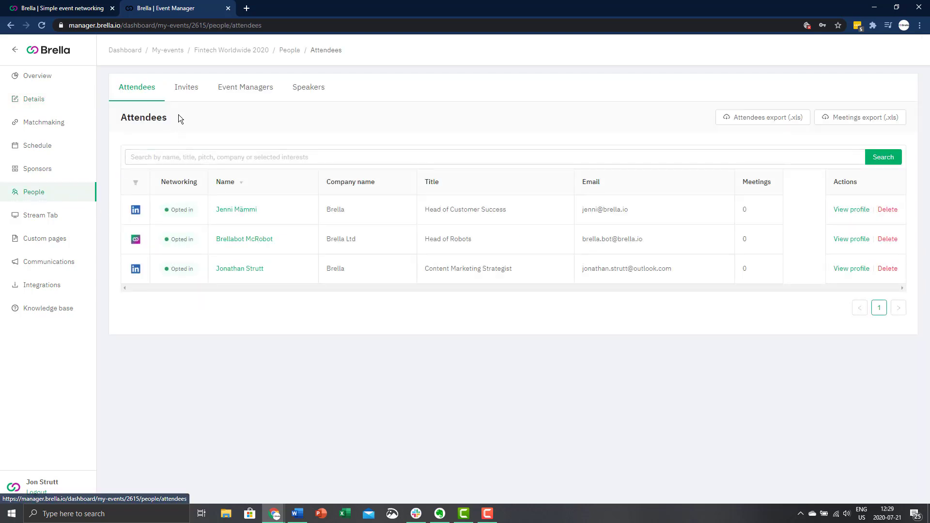
{"action": "left_click", "coordinate": [189, 100]}
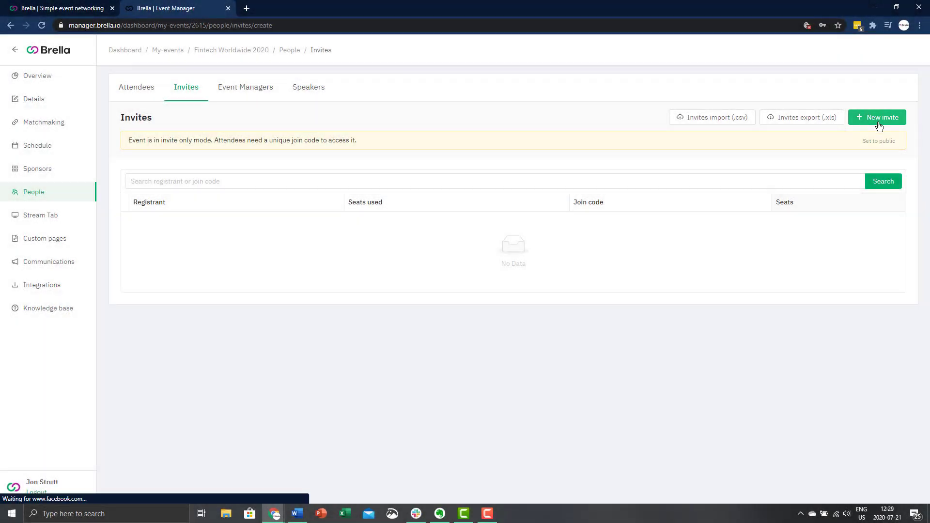
{"action": "left_click", "coordinate": [879, 121]}
{"action": "left_click", "coordinate": [229, 207]}
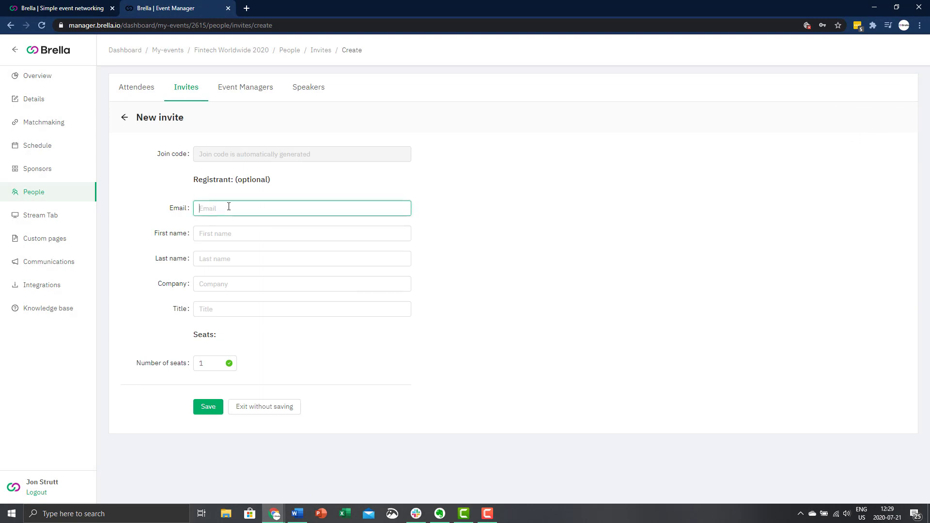
{"action": "key", "text": "Tab"}
{"action": "key", "text": "Tab"}
{"action": "key", "text": "Tab"}
{"action": "type", "text": "Brella"}
{"action": "key", "text": "Tab"}
{"action": "key", "text": "Tab"}
Keep the invite at 1 seat, save it, and select its generated join code
{"action": "left_click", "coordinate": [228, 366]}
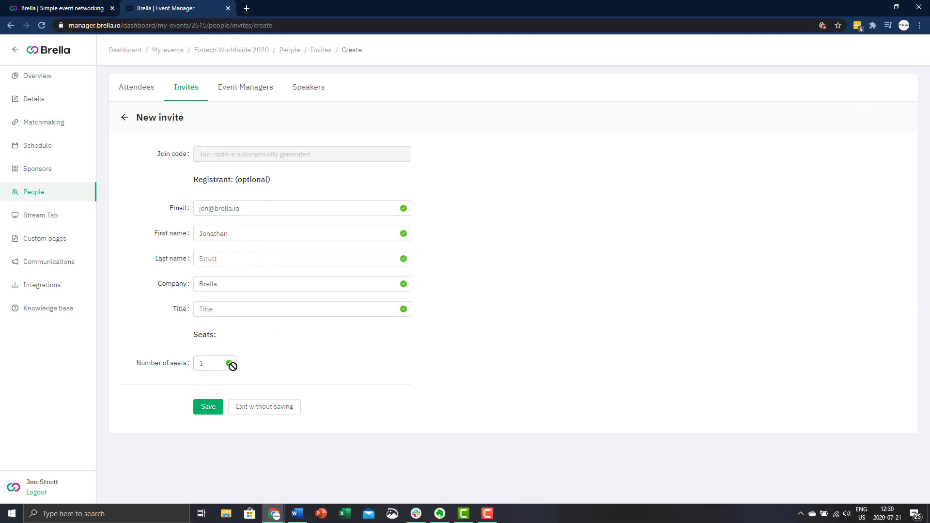
{"action": "left_click", "coordinate": [213, 412]}
{"action": "left_click", "coordinate": [214, 412]}
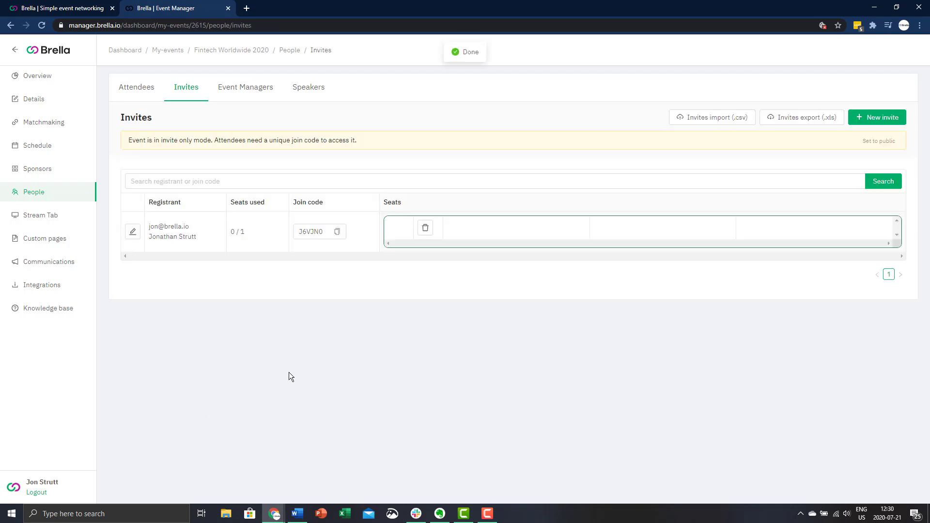
{"action": "double_click", "coordinate": [309, 231]}
{"action": "key", "text": "ctrl+c"}
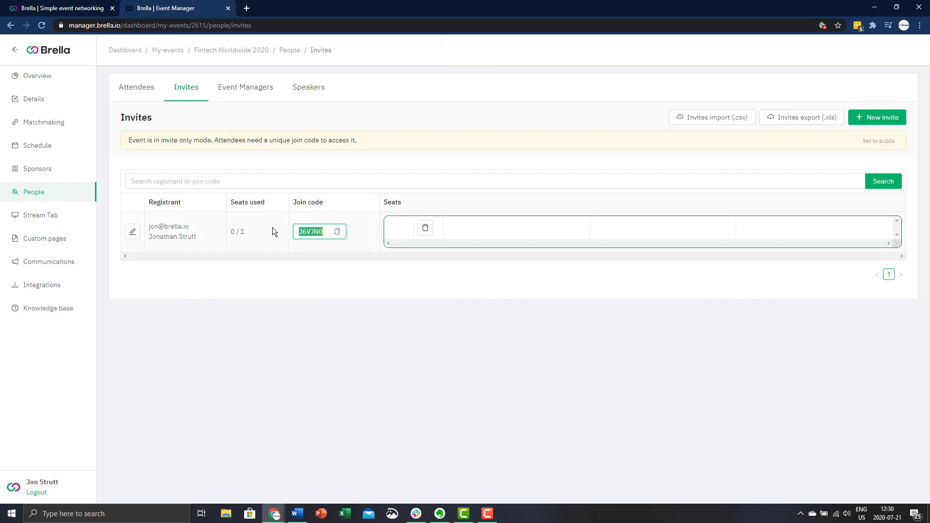
Sign in to the attendee-facing Brella site with a Brella account
{"action": "left_click", "coordinate": [82, 7]}
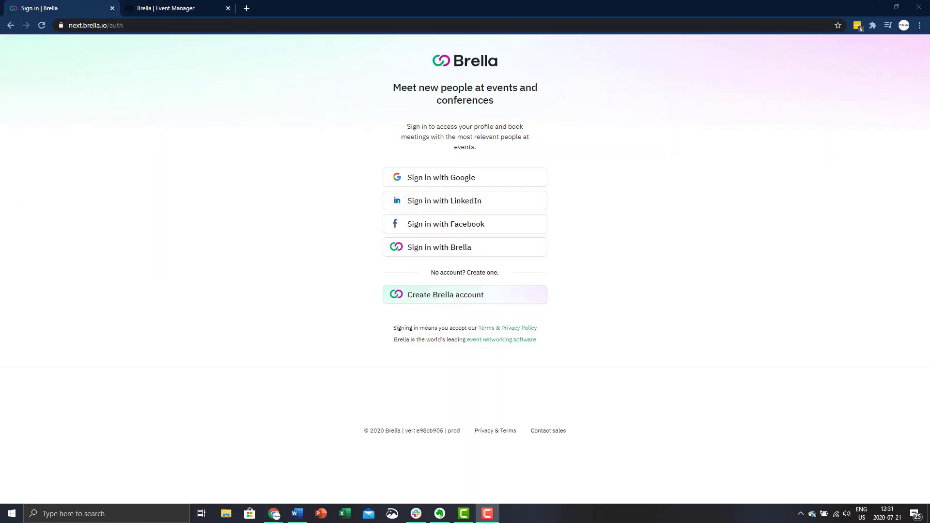
{"action": "left_click", "coordinate": [417, 252]}
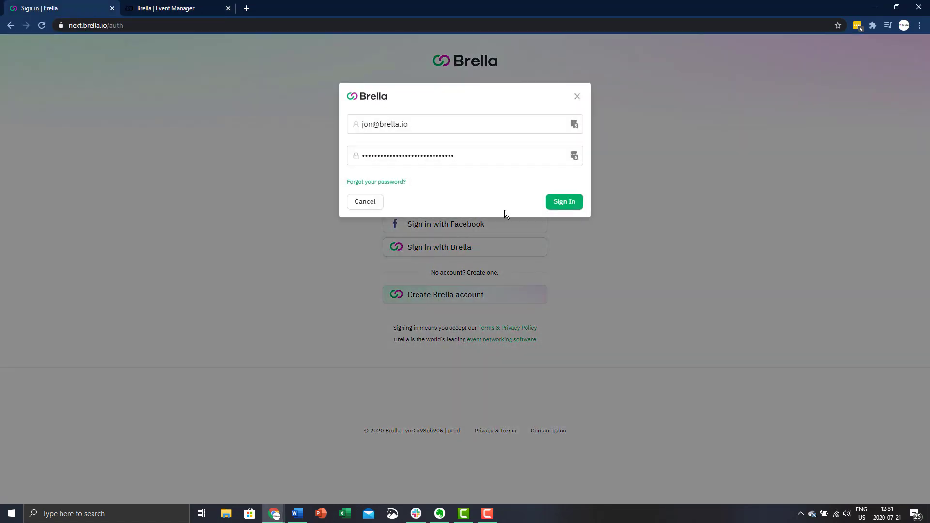
{"action": "left_click", "coordinate": [571, 203]}
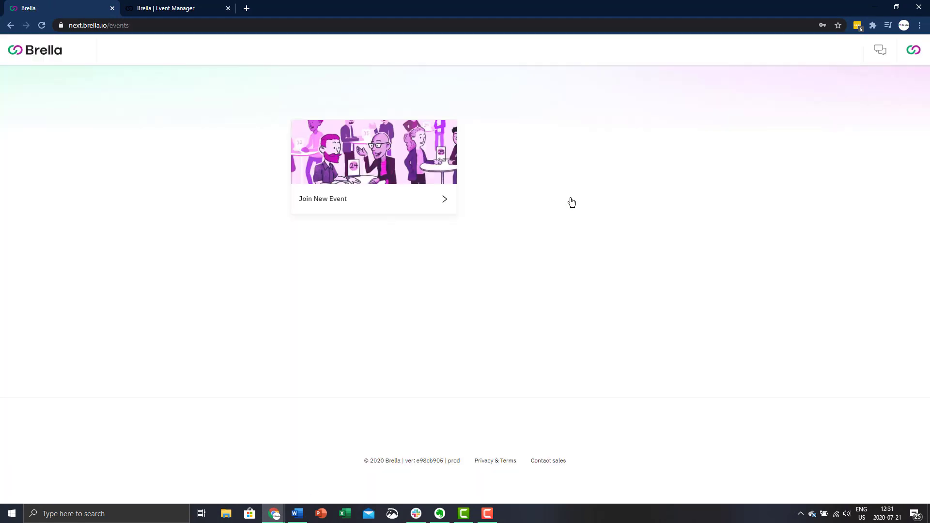
Paste the new invite's join code on the Join New Event page and submit it
{"action": "left_click", "coordinate": [353, 210]}
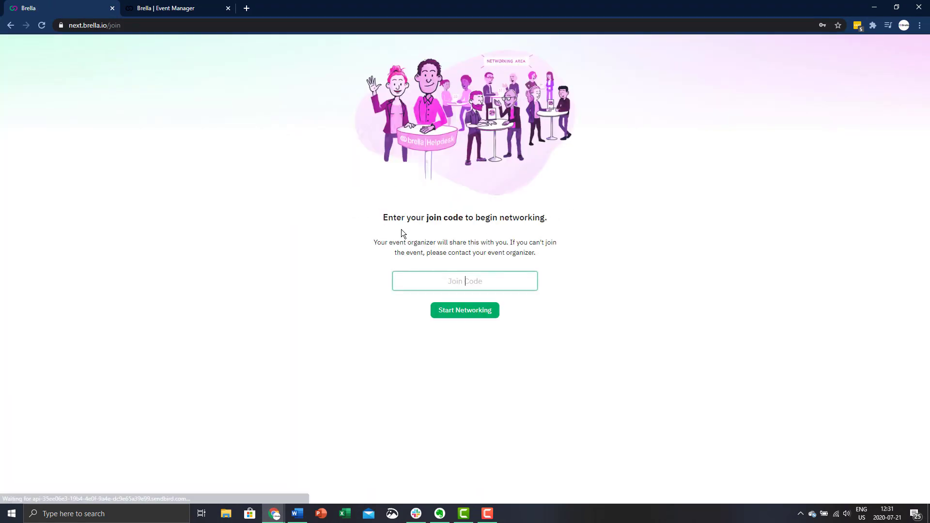
{"action": "key", "text": "ctrl+v"}
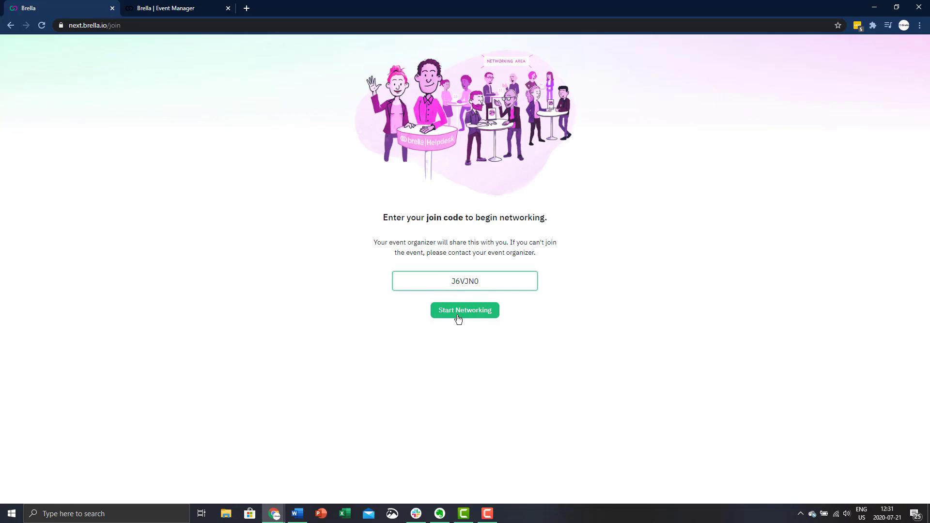
{"action": "left_click", "coordinate": [458, 317]}
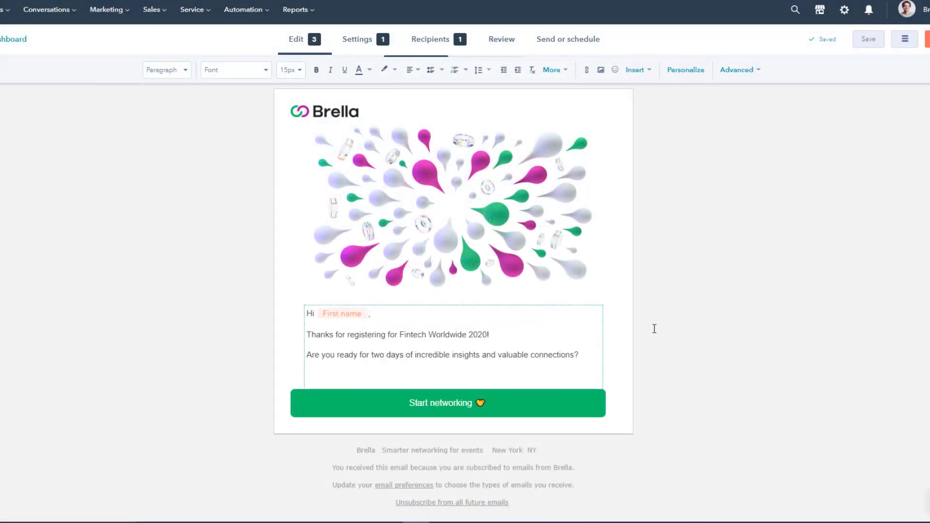
Write 'Here's your personal invitation link:' with the pasted join URL, then 'See you there!' below
{"action": "left_click", "coordinate": [367, 365]}
{"action": "type", "text": "Here"}
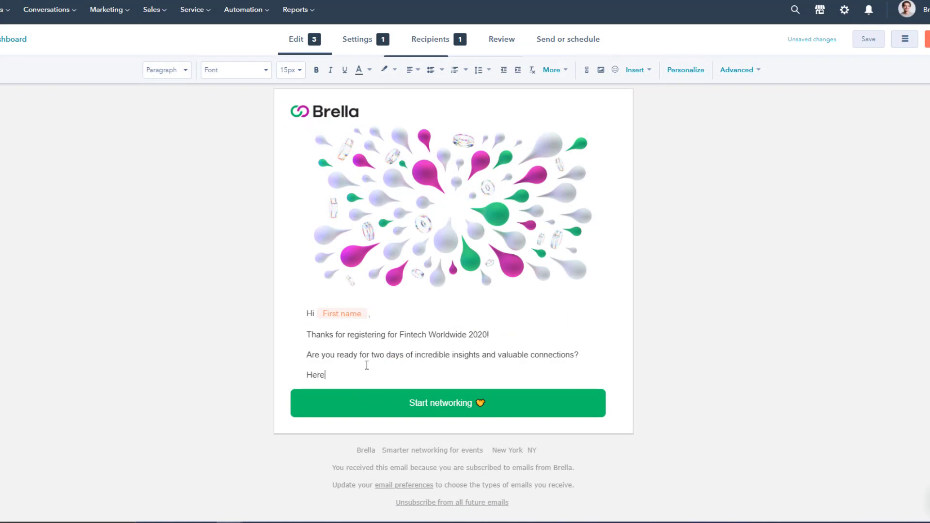
{"action": "type", "text": "'s your personal invitation link:"}
{"action": "key", "text": "Return"}
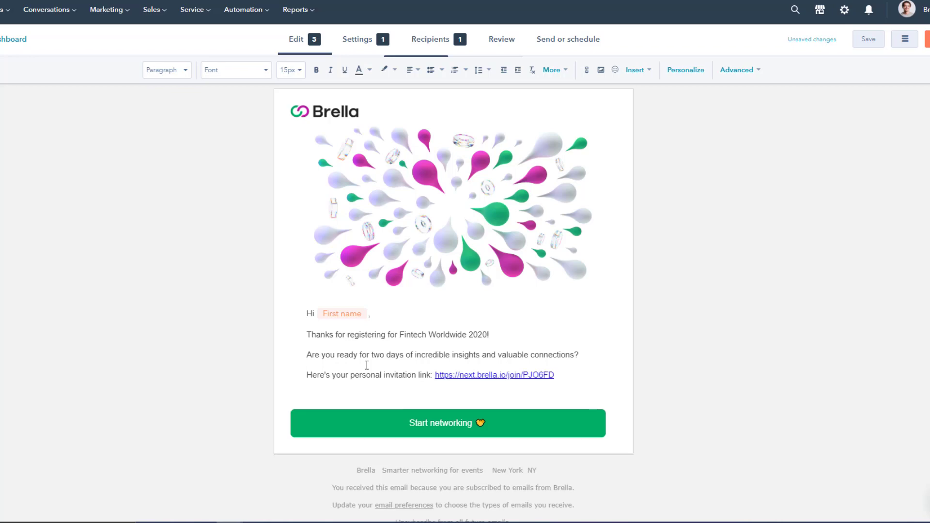
{"action": "type", "text": "See you there!"}
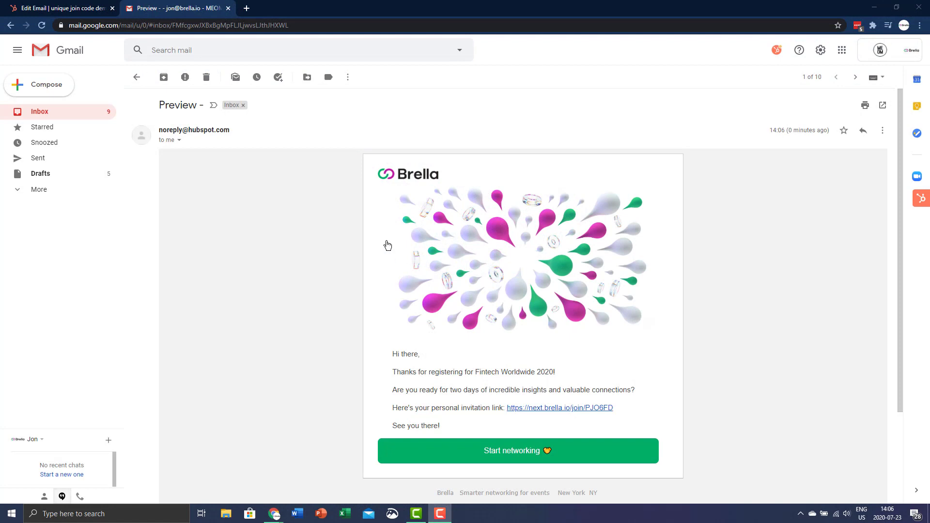
Follow the preview email's invitation link and sign in with a Brella account
{"action": "left_click", "coordinate": [537, 411]}
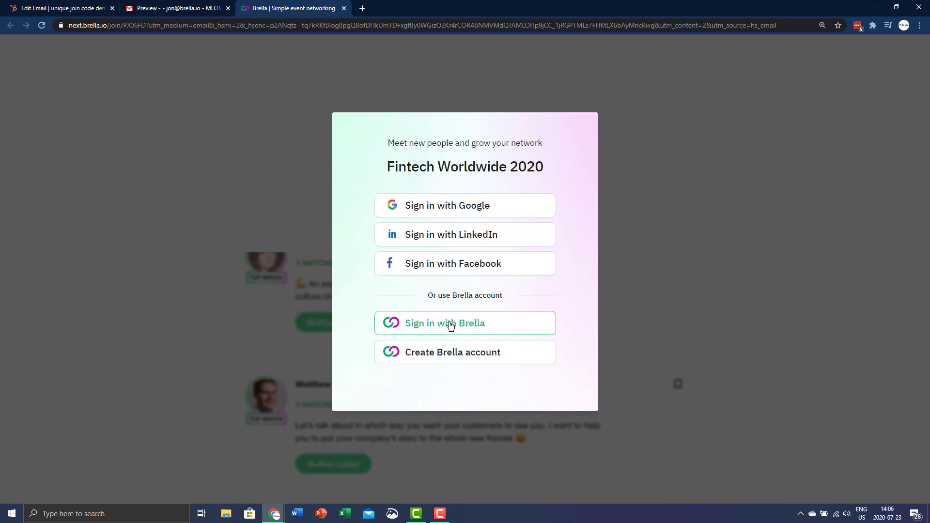
{"action": "left_click", "coordinate": [451, 325]}
{"action": "left_click", "coordinate": [595, 243]}
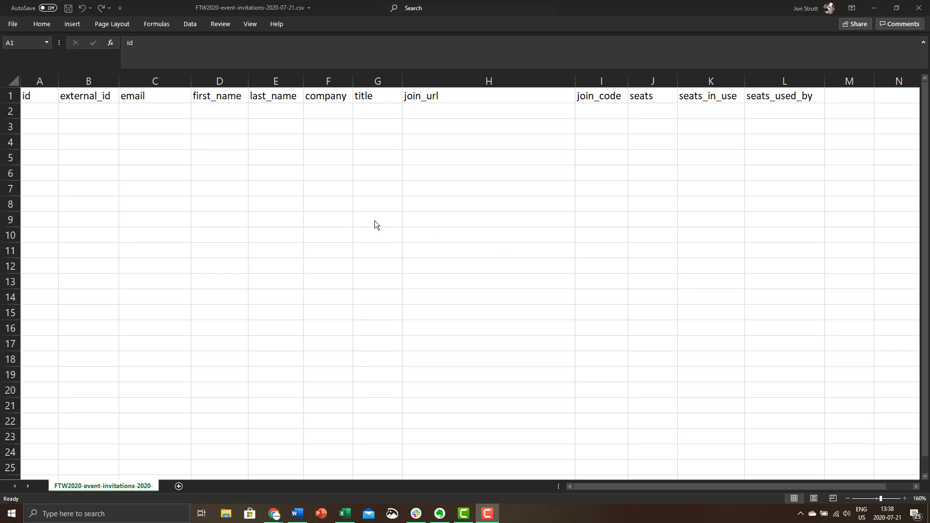
Review the email-to-seats column headers and start entering invitee e-mails from row 2
{"action": "left_click_drag", "start_coordinate": [156, 96], "coordinate": [384, 92]}
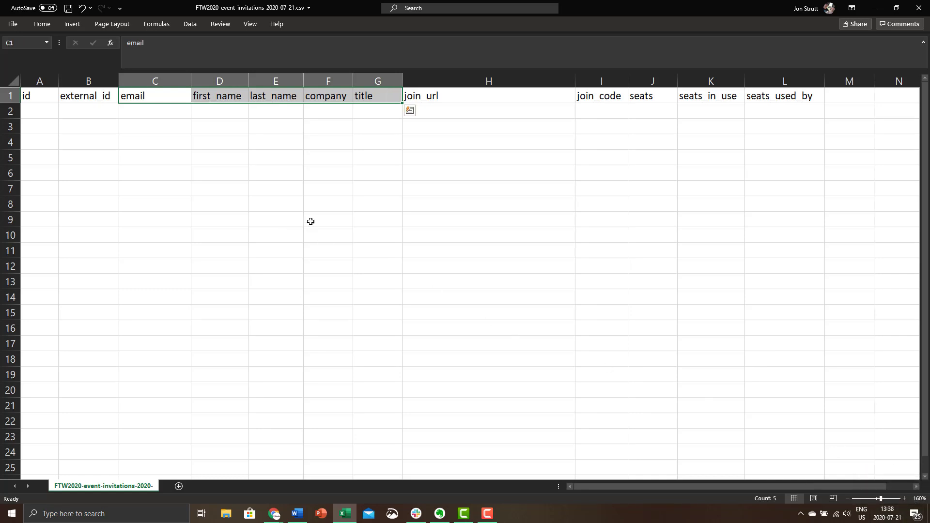
{"action": "left_click", "coordinate": [652, 142]}
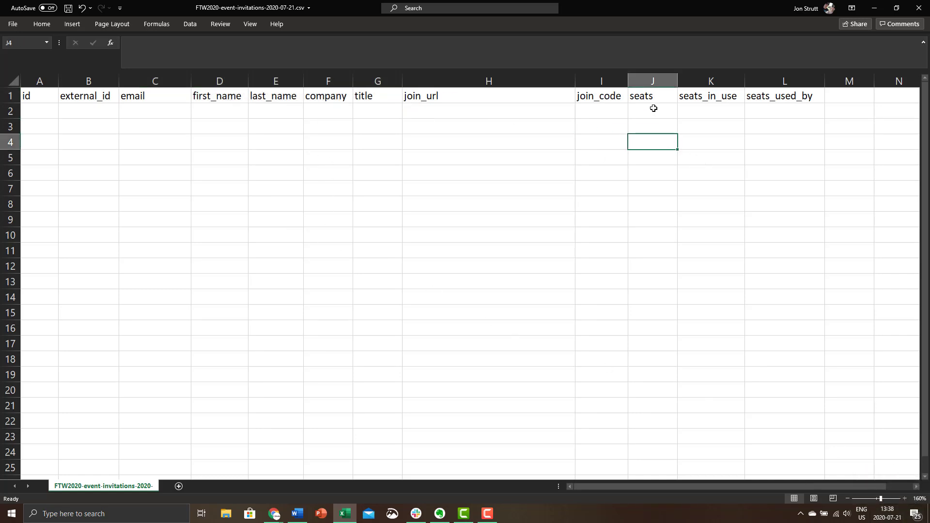
{"action": "left_click", "coordinate": [649, 95]}
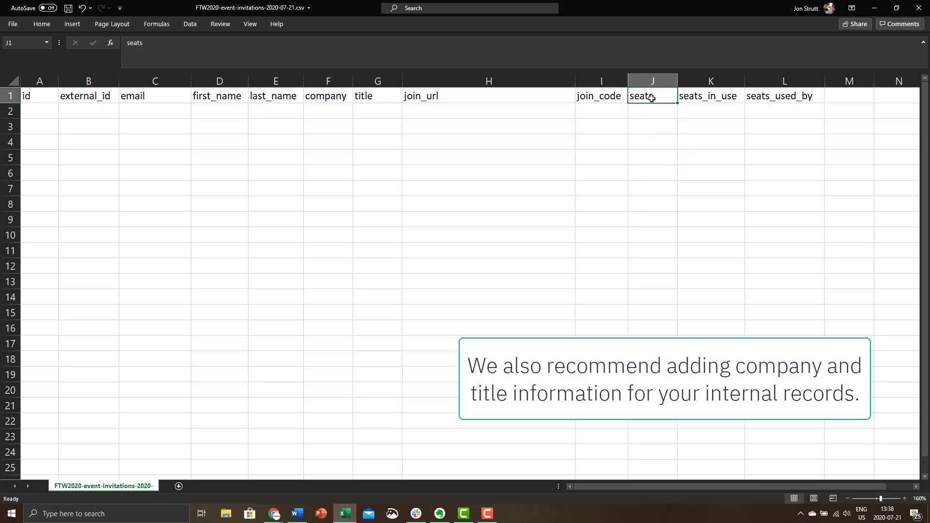
{"action": "left_click", "coordinate": [141, 110]}
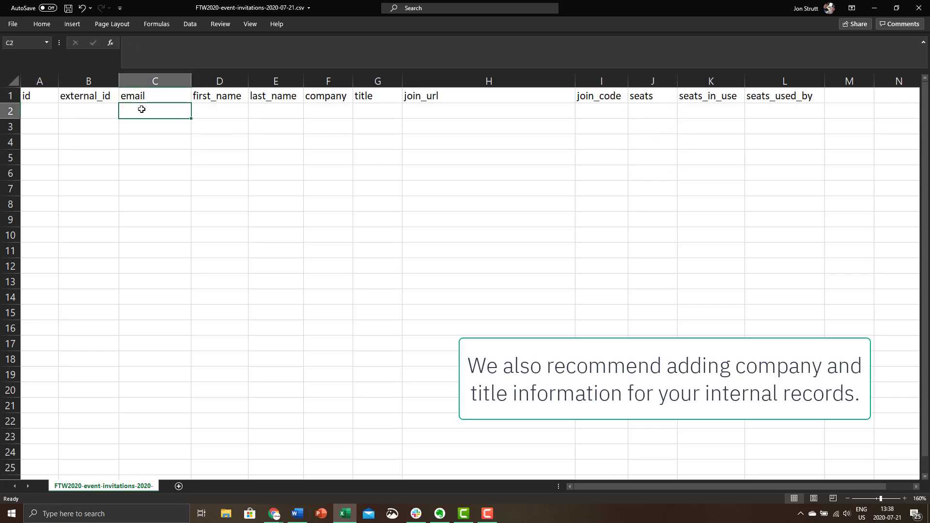
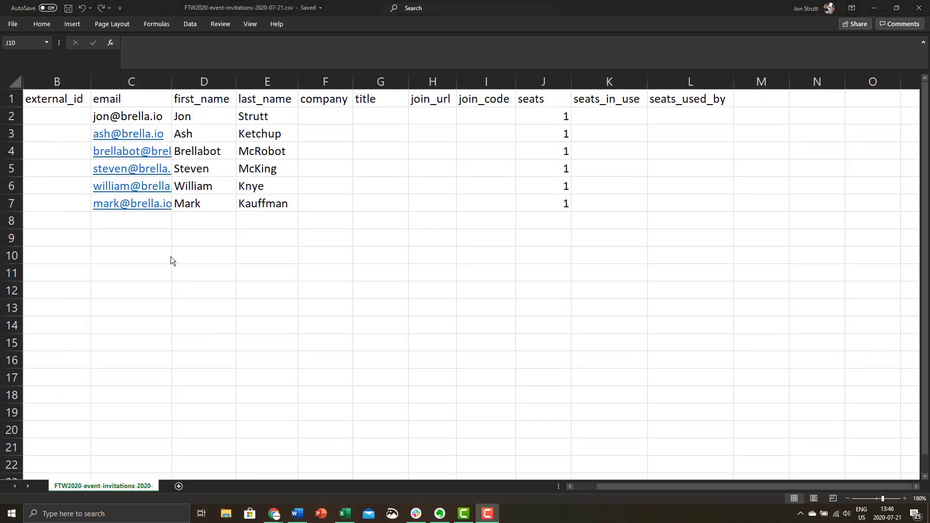
Save the invitations CSV using File > Save As
{"action": "left_click", "coordinate": [13, 27]}
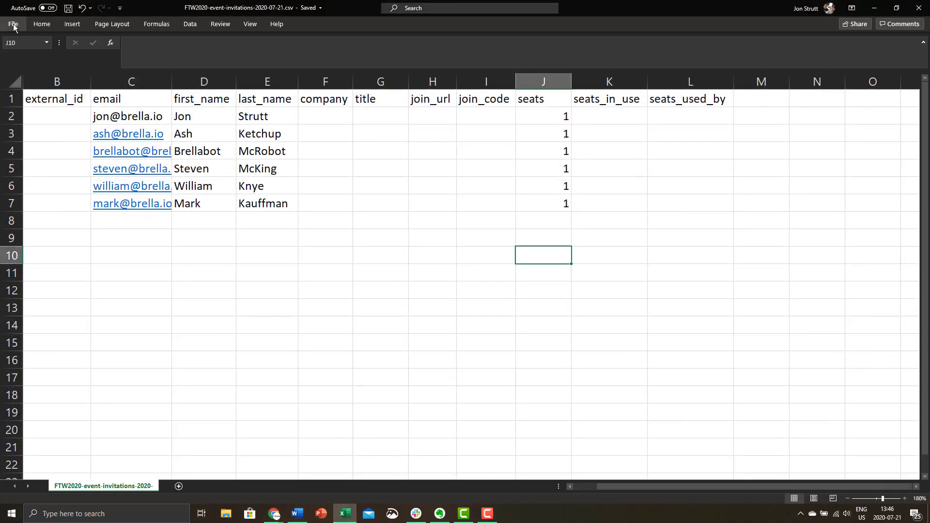
{"action": "left_click", "coordinate": [14, 28]}
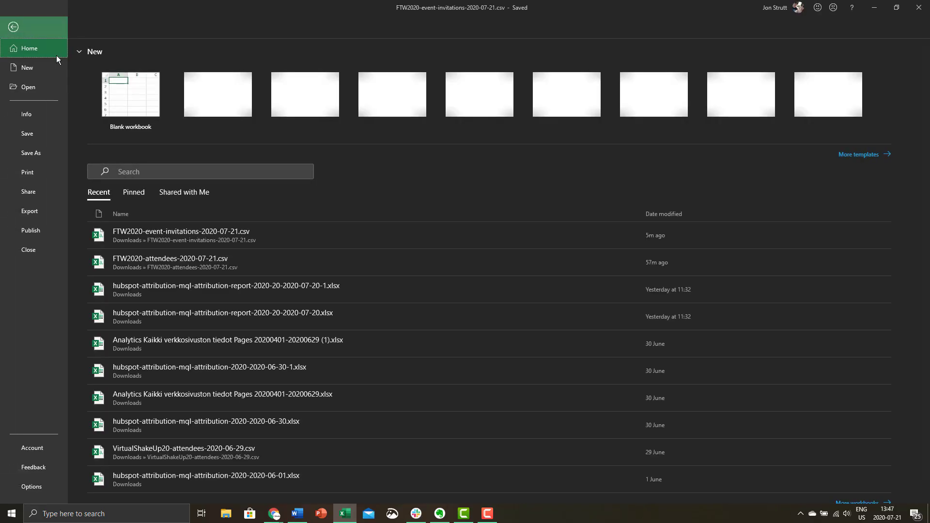
{"action": "left_click", "coordinate": [30, 154]}
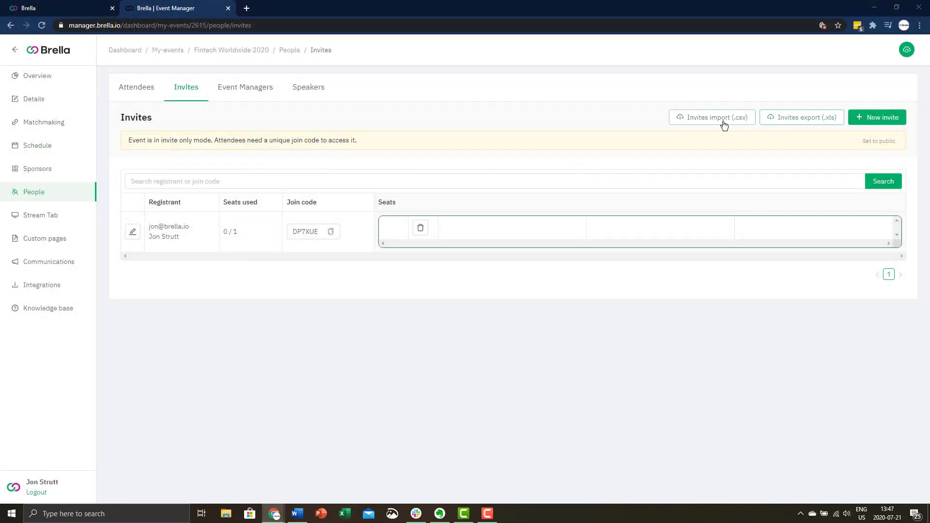
Import the invitations CSV, reload to list the six invites, then request an invites export (.xls)
{"action": "left_click", "coordinate": [724, 118]}
{"action": "left_click_drag", "start_coordinate": [929, 233], "coordinate": [425, 201]}
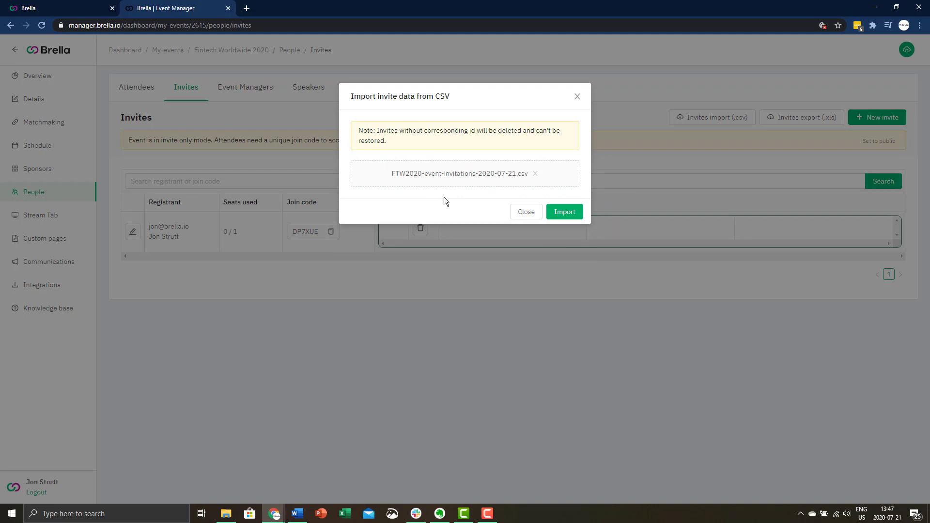
{"action": "left_click", "coordinate": [563, 212]}
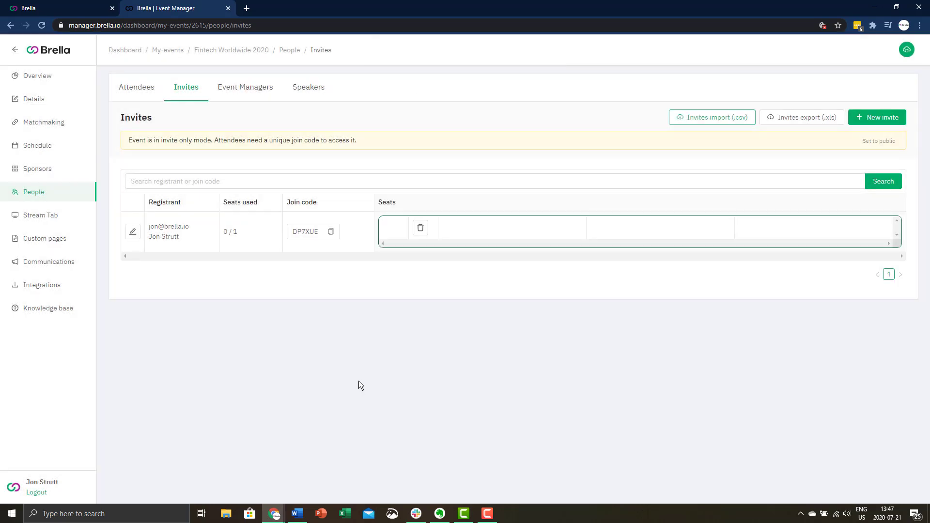
{"action": "left_click", "coordinate": [42, 25]}
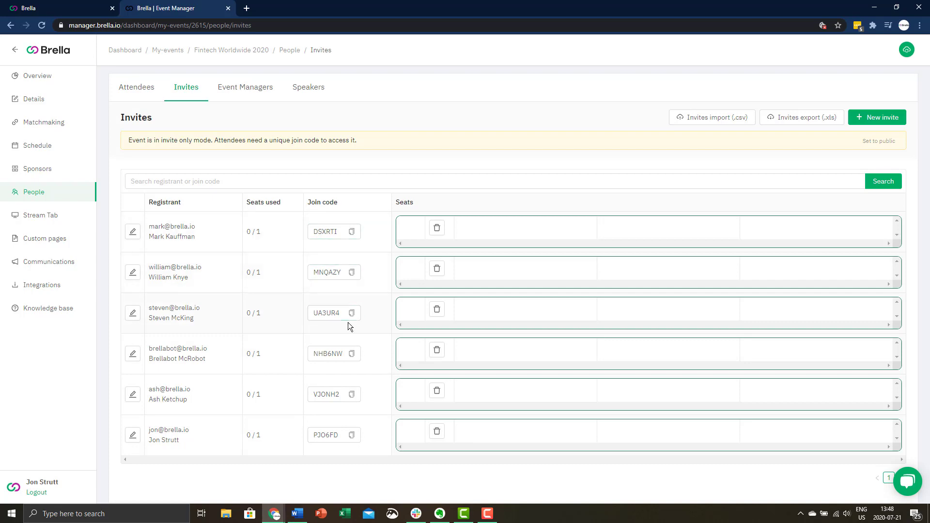
{"action": "left_click", "coordinate": [794, 121]}
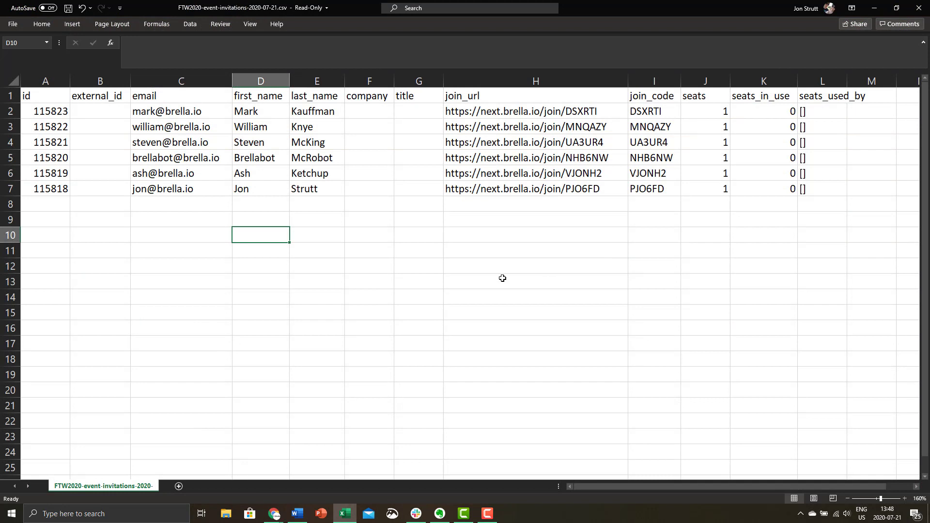
Highlight the six invitees' join_url and join_code values (H1:I7), then return to the browser
{"action": "left_click_drag", "start_coordinate": [463, 97], "coordinate": [664, 188]}
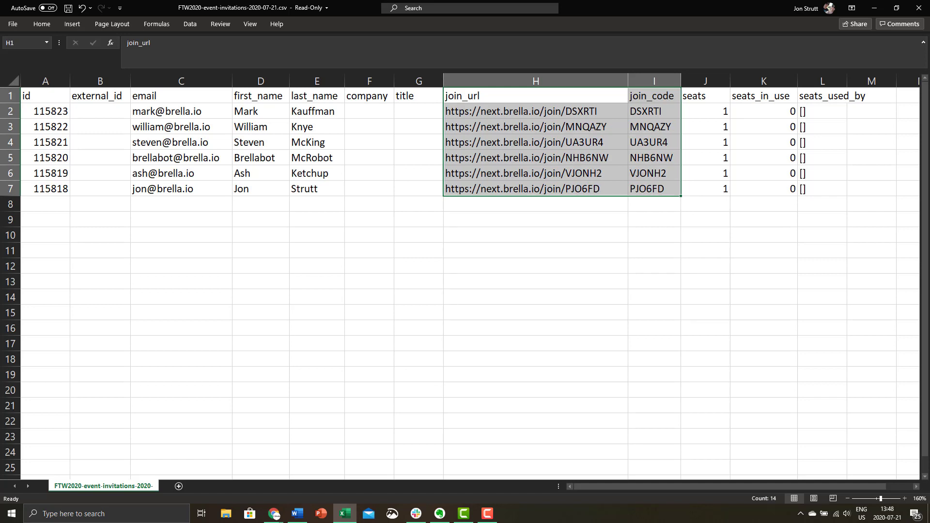
{"action": "key", "text": "alt+Tab"}
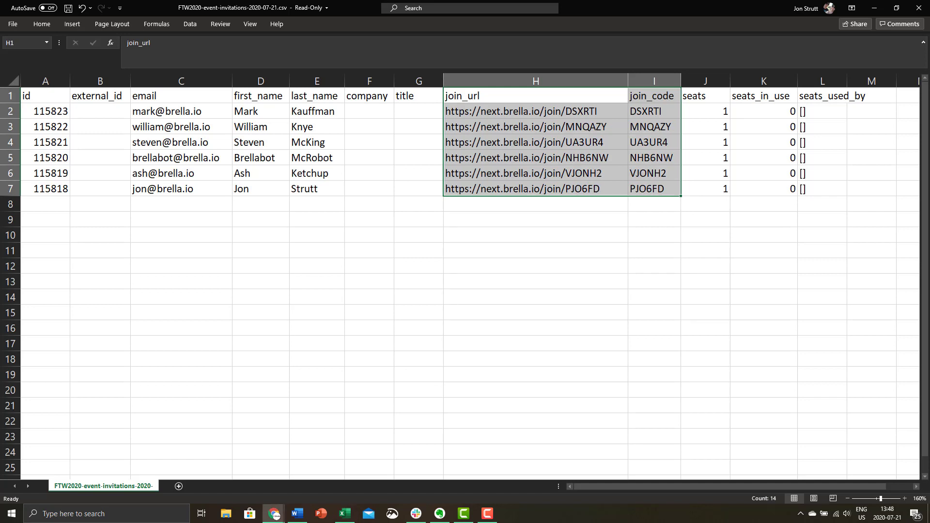